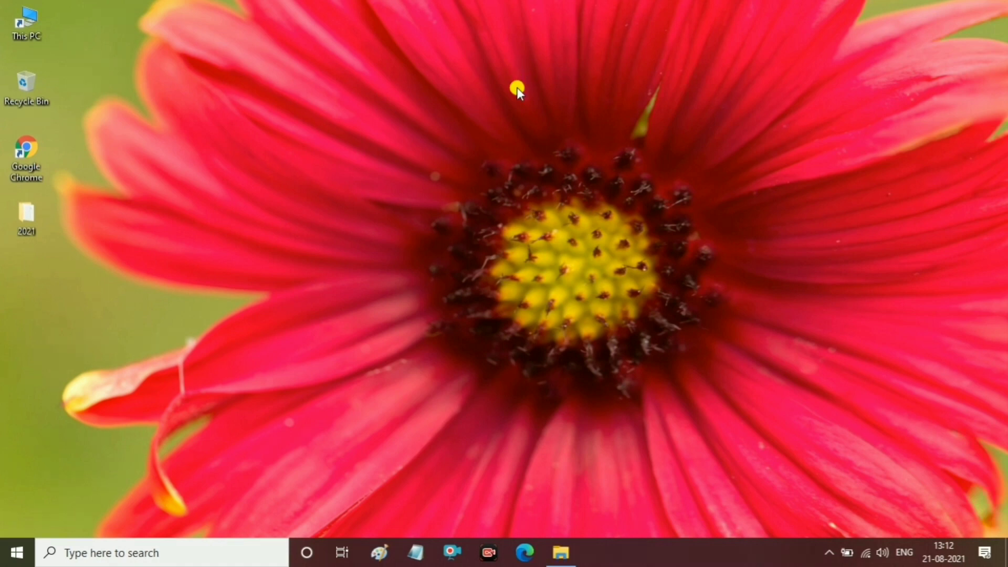
Launch Chrome and go to google.com
double_click(32, 156)
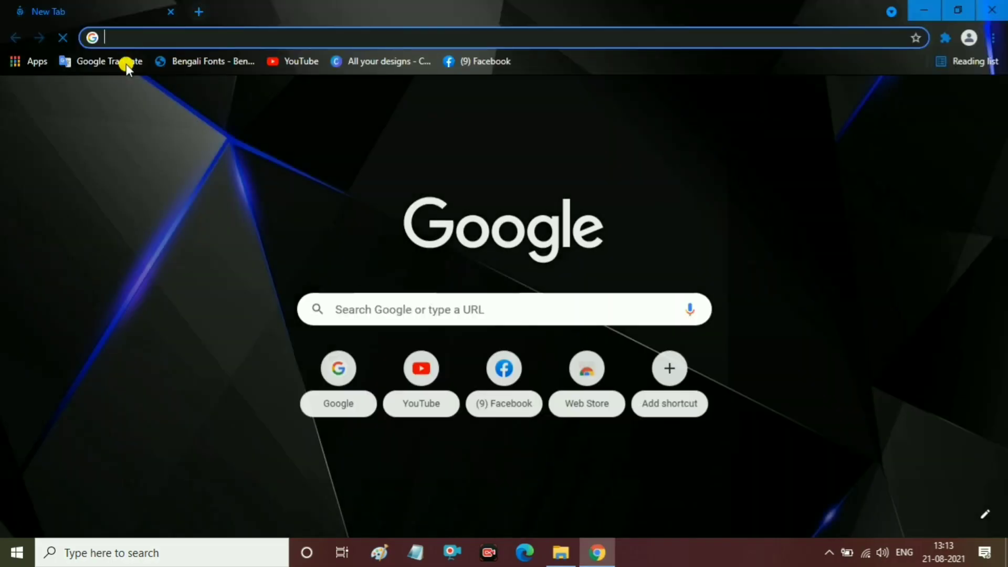
left_click(137, 37)
type("google.com")
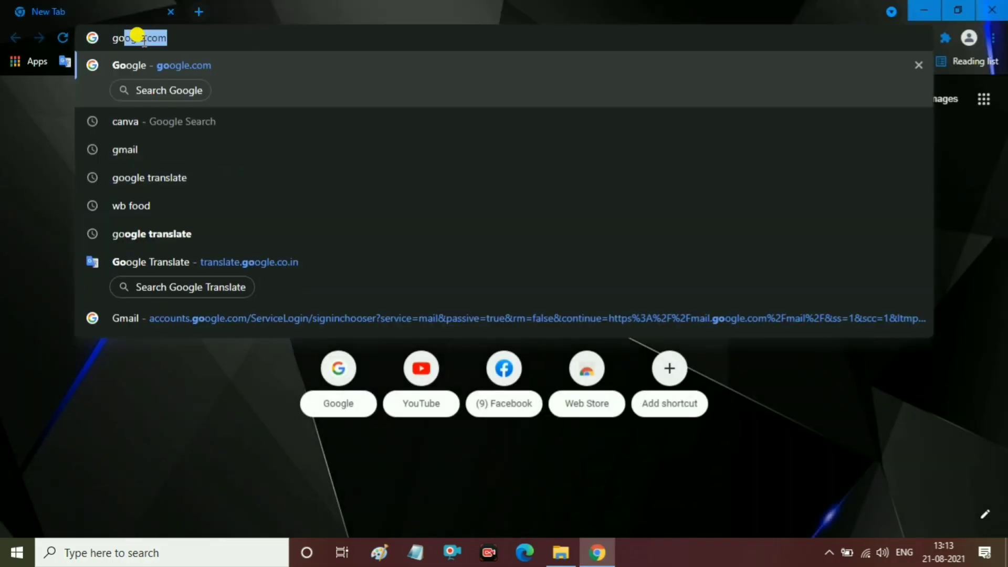
key("Return")
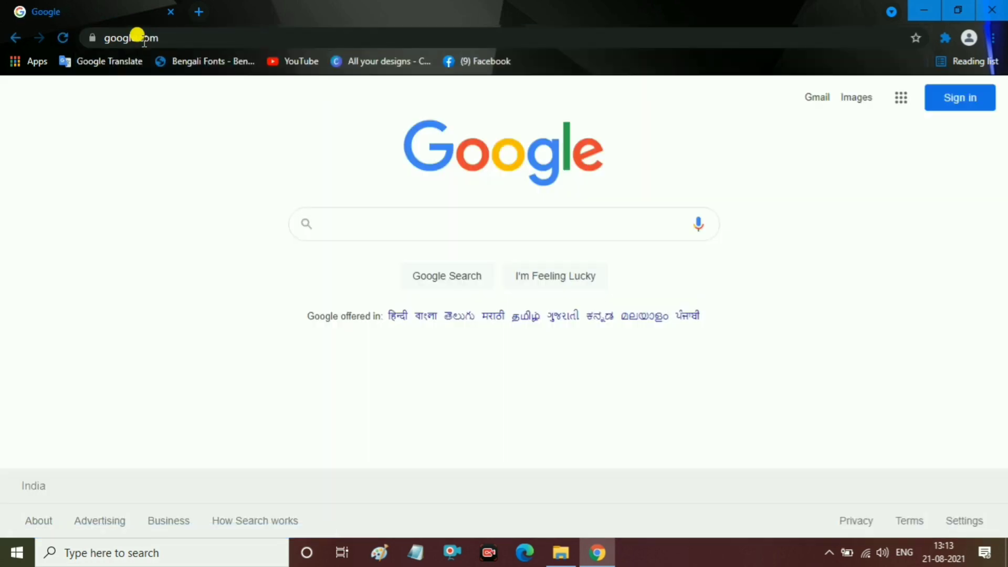
Search Google for 'wb food' and open the Food and Supplies Department result
type("wb foo")
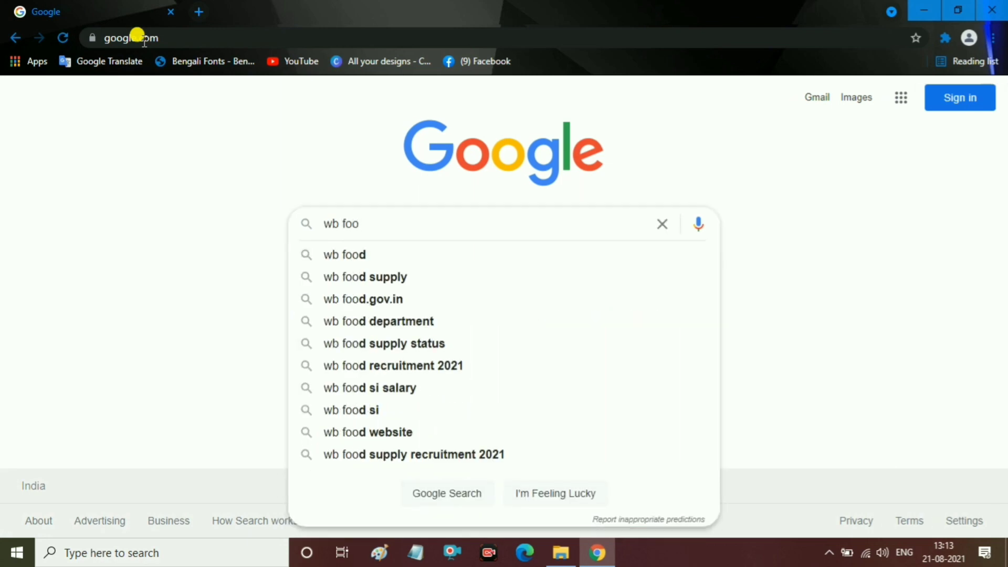
key("Down")
key("Return")
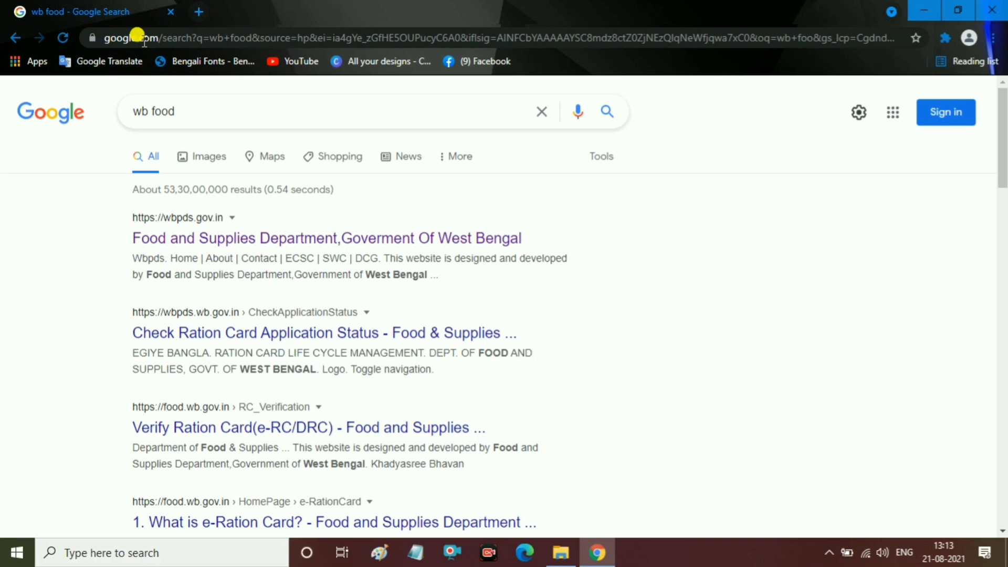
left_click(213, 239)
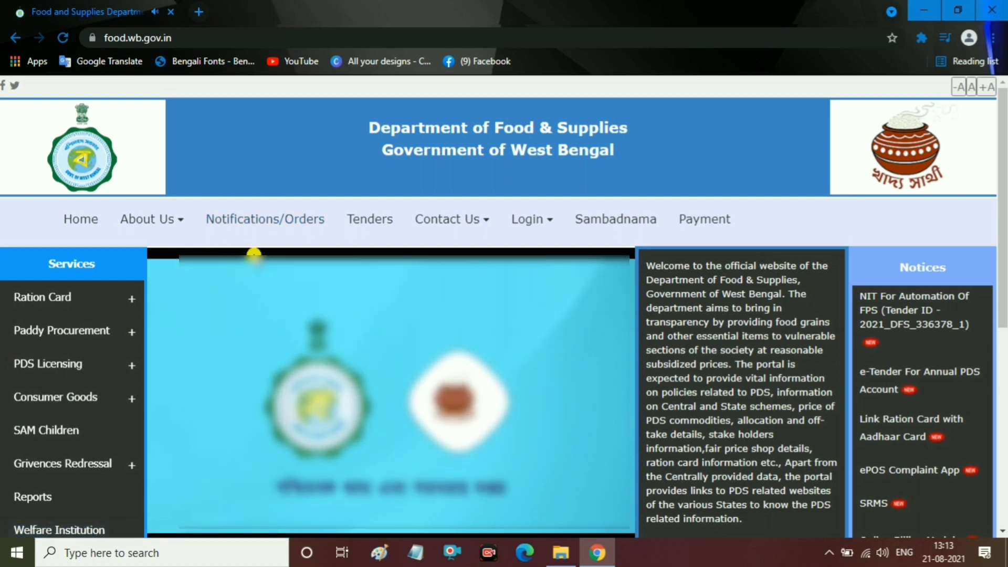
Open Check Ration Card Application Status from the Services > Inquiry menu
scroll(254, 254, "down", 1)
scroll(254, 255, "down", 2)
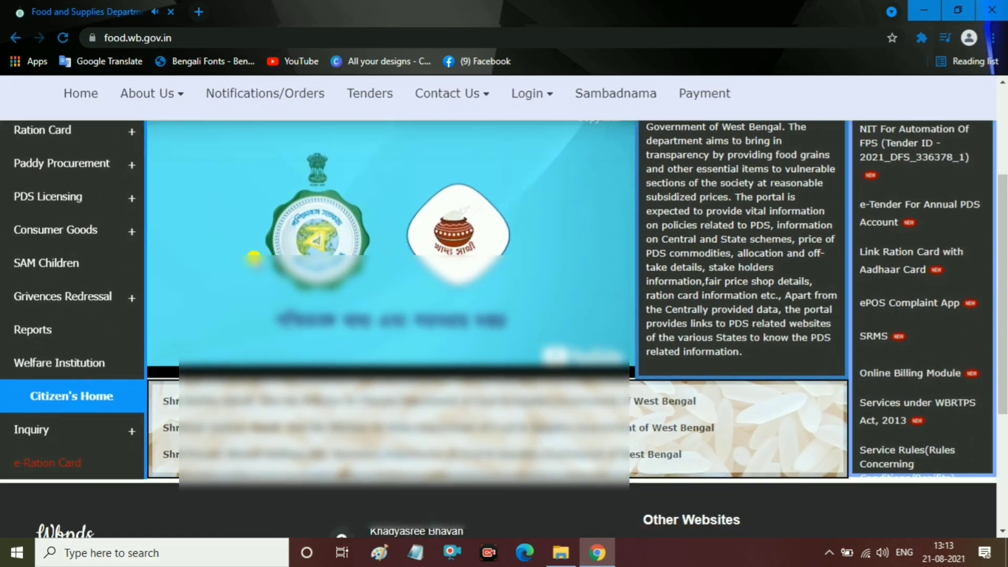
mouse_move(62, 376)
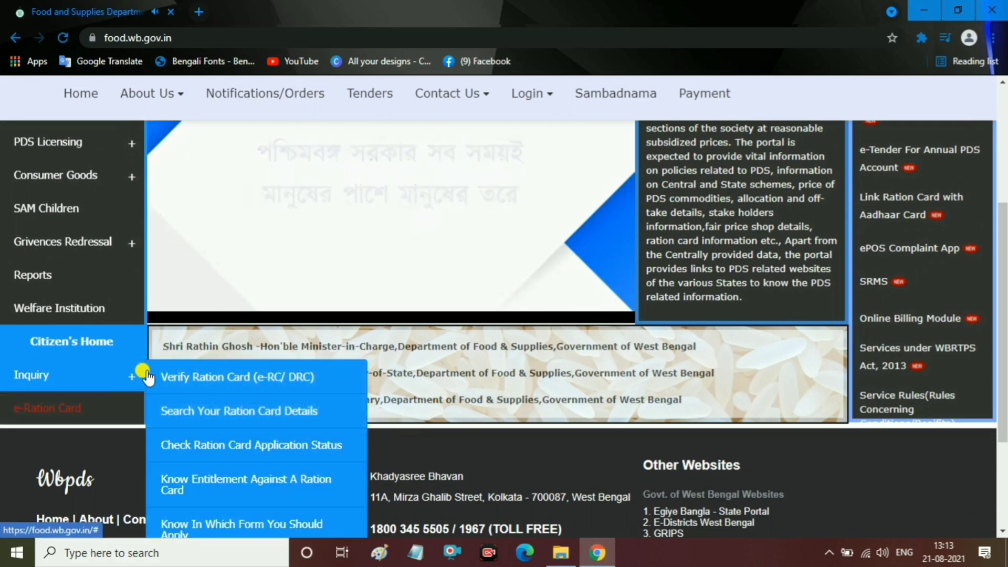
left_click(206, 454)
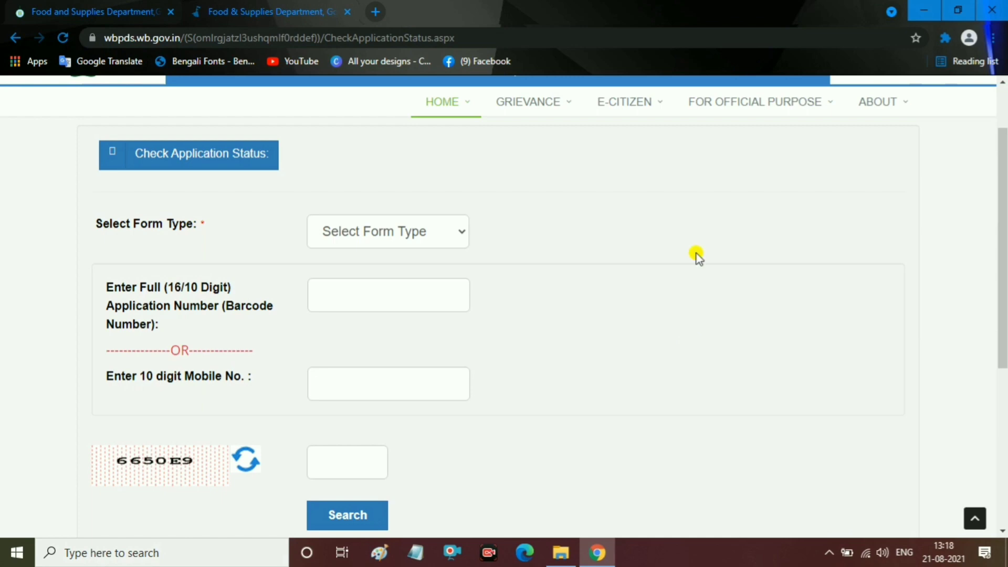
Choose Form-IV as the form type and move to the Application Number field
left_click(429, 239)
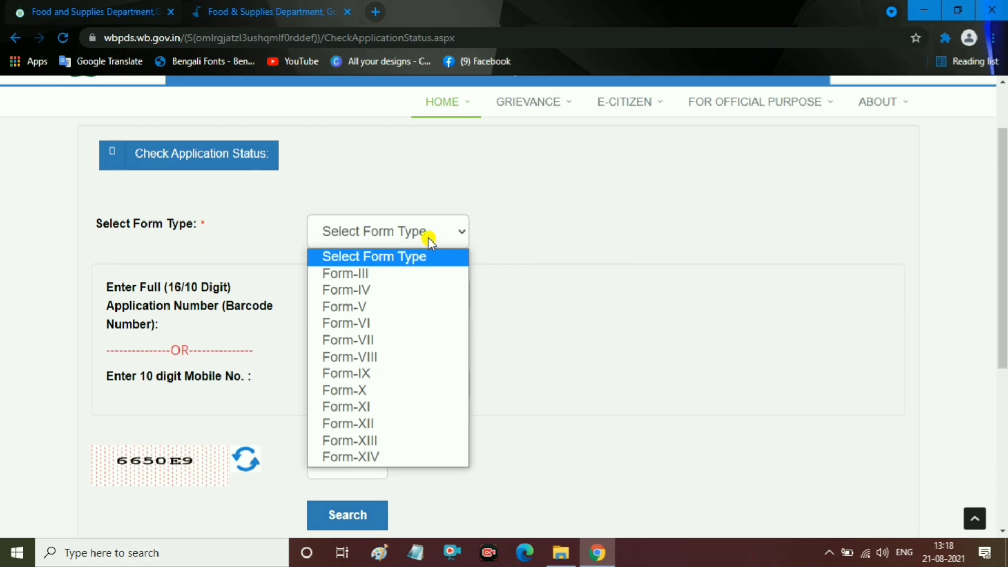
left_click(446, 287)
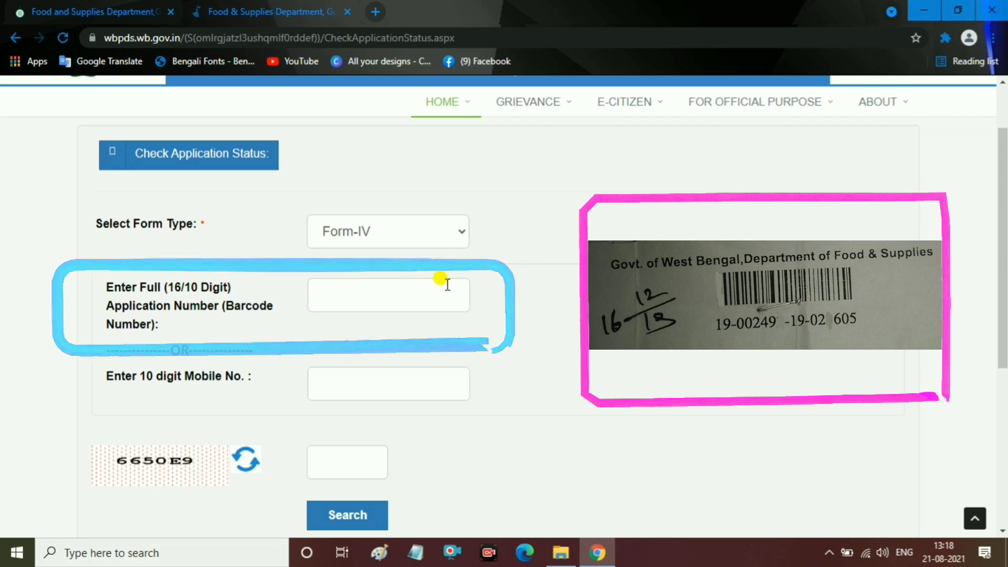
left_click(448, 284)
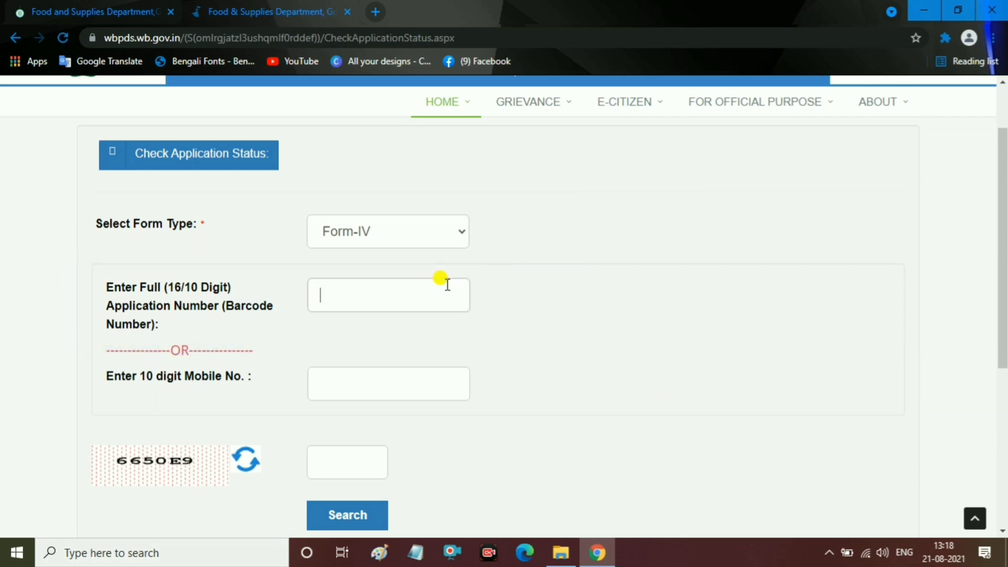
Enter the application barcode number and the displayed captcha code
type("19")
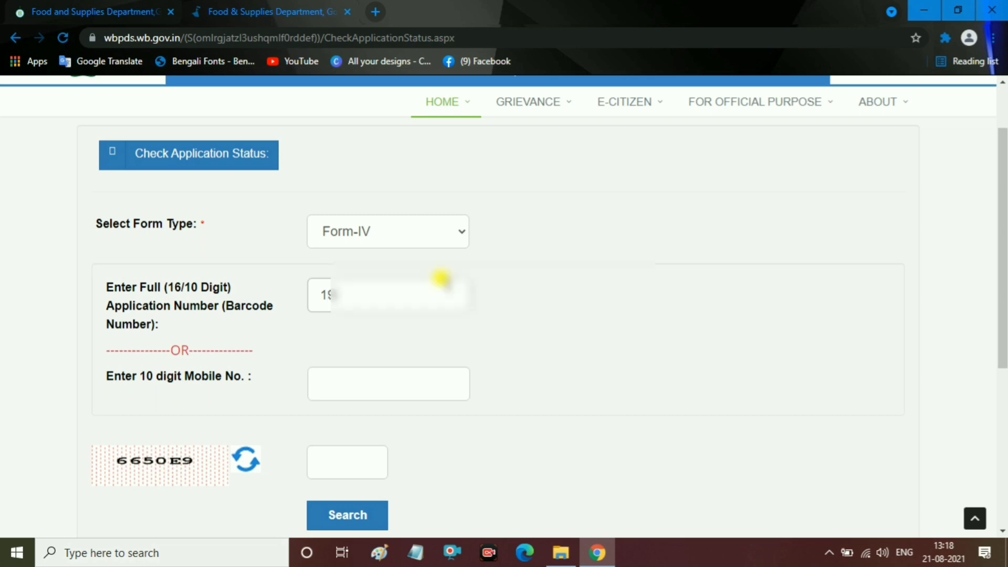
type("000000")
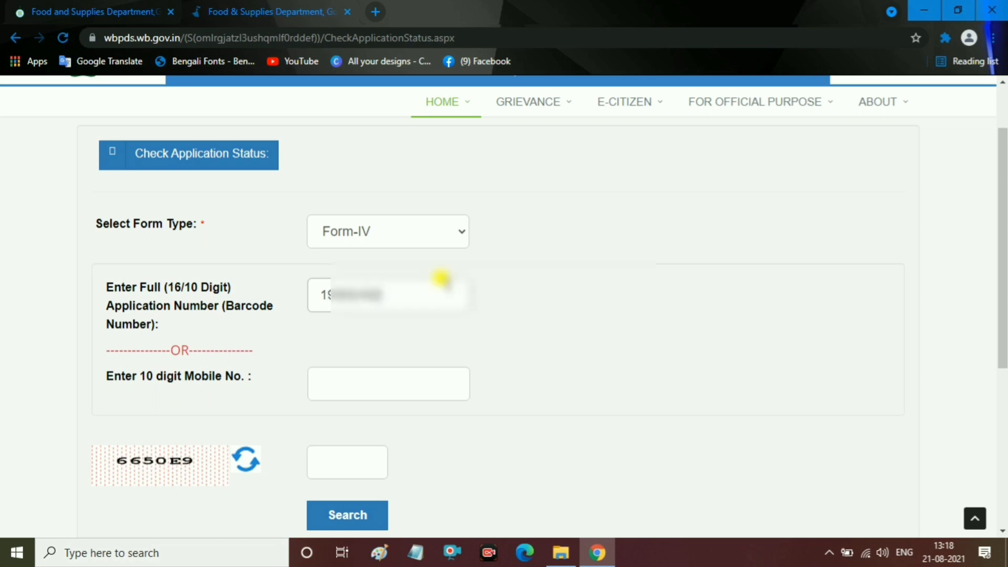
type("000000")
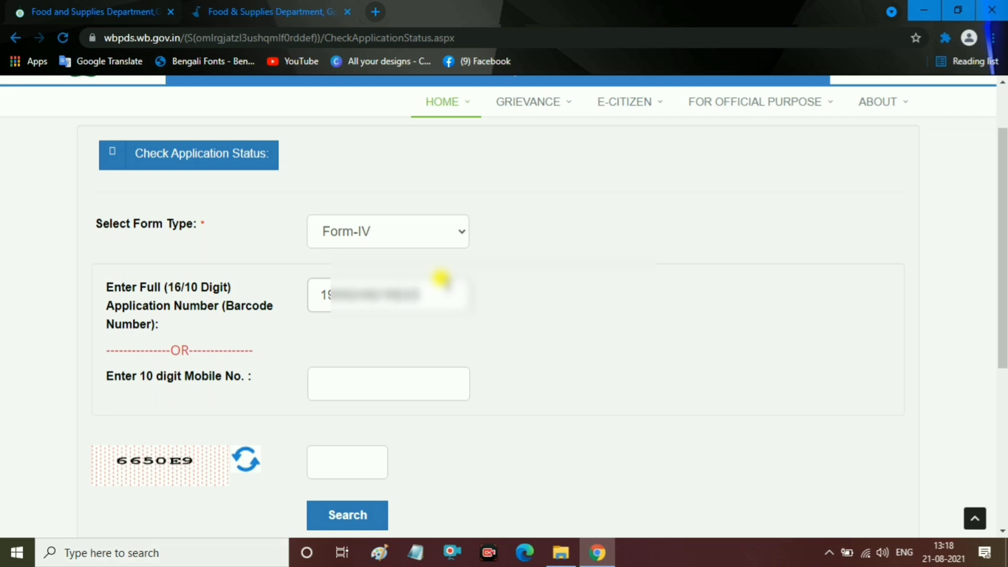
type("0")
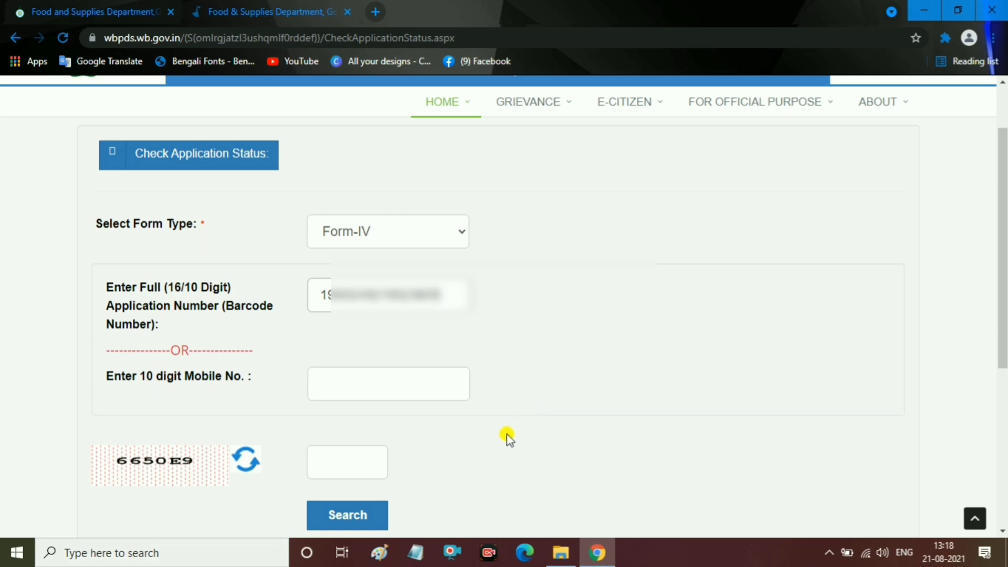
left_click(363, 469)
type("66")
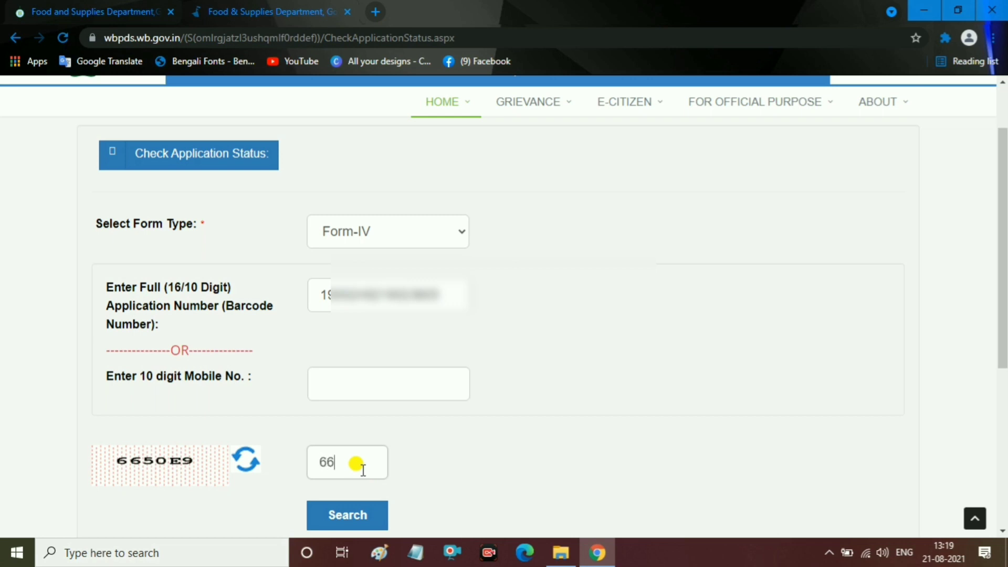
type("50E9")
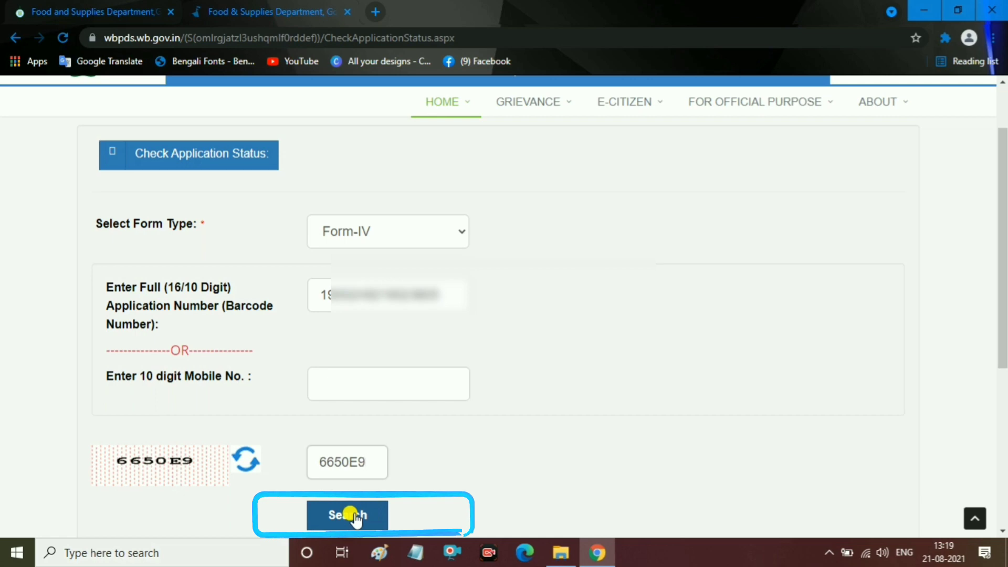
Submit the search and scroll to the status: CARD DELIVERED TO BENEFICIARY, 19/01/2021
left_click(357, 519)
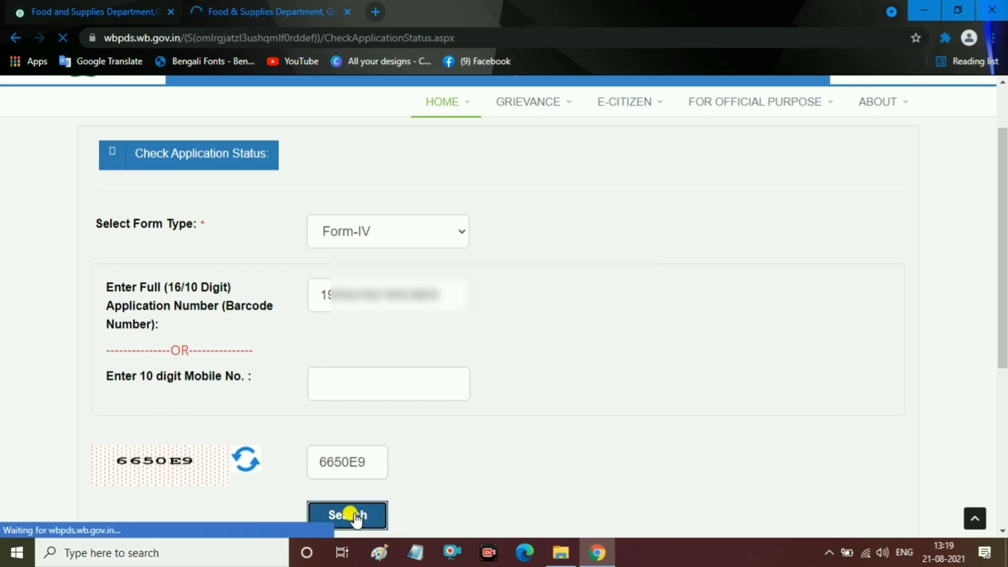
scroll(1004, 346, "up", 2)
scroll(1004, 346, "down", 6)
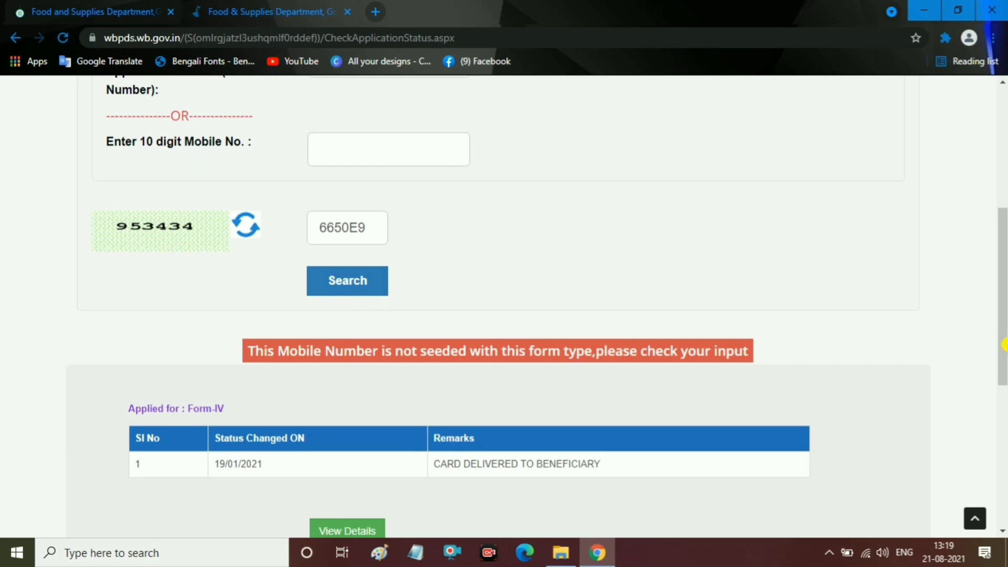
scroll(1004, 345, "down", 2)
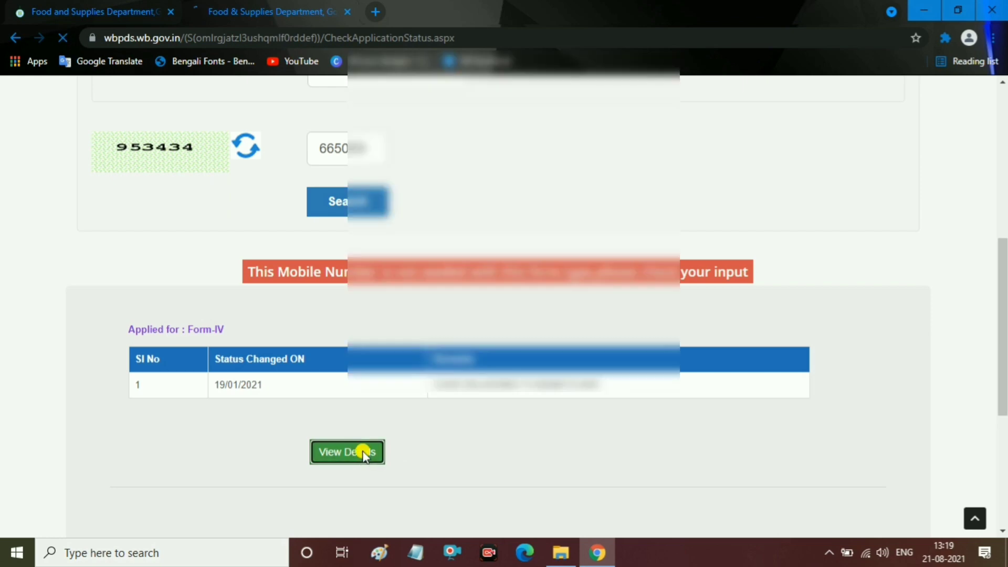
left_click(364, 453)
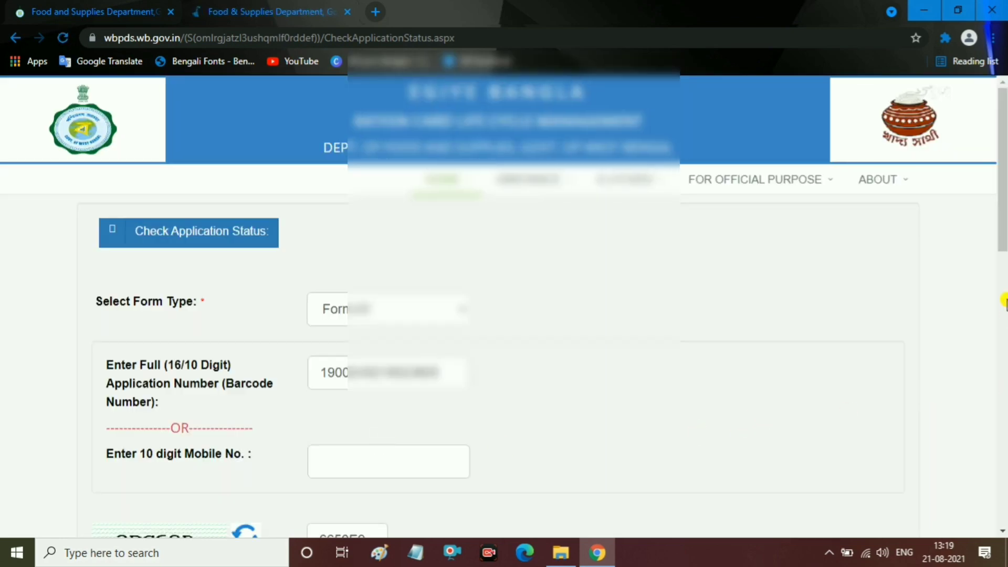
left_click_drag(1004, 231, 1004, 431)
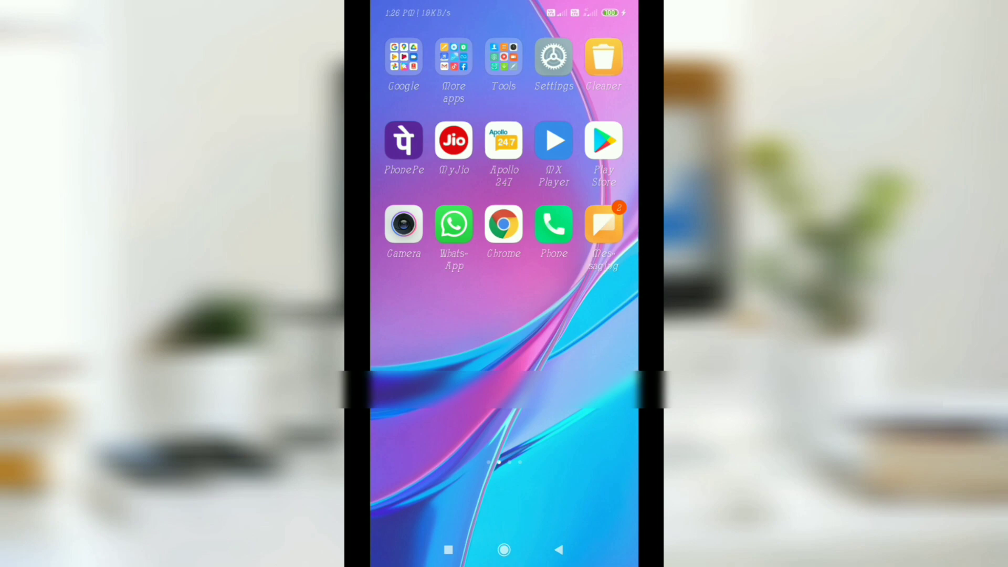
Launch Chrome on the phone and go to google.com
left_click(504, 225)
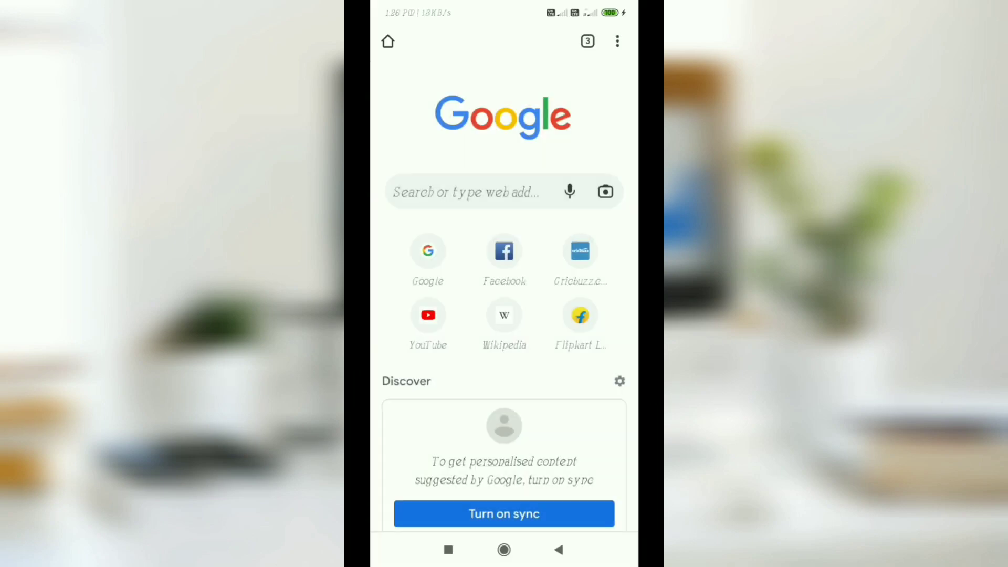
left_click(465, 192)
type("go")
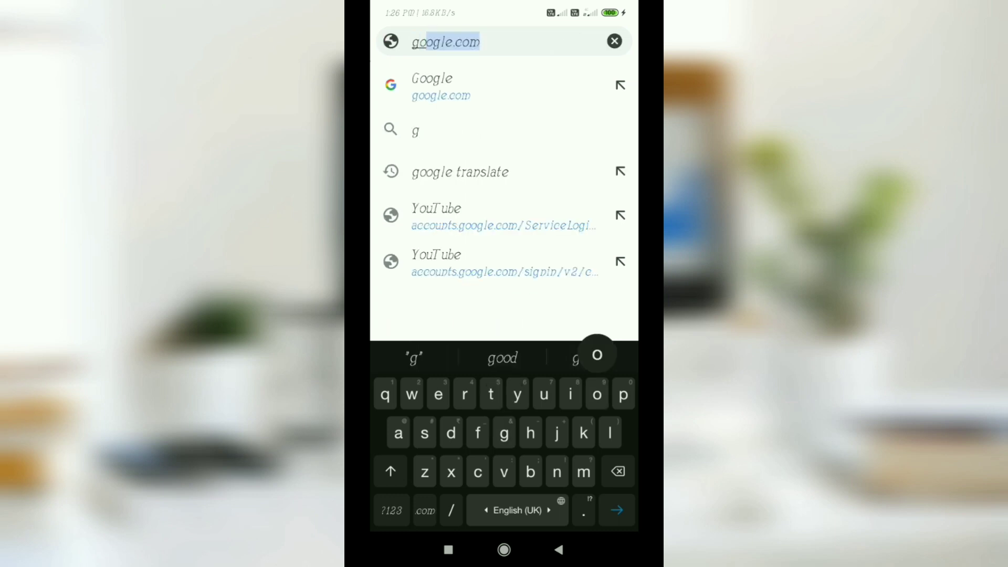
type("o")
key("Return")
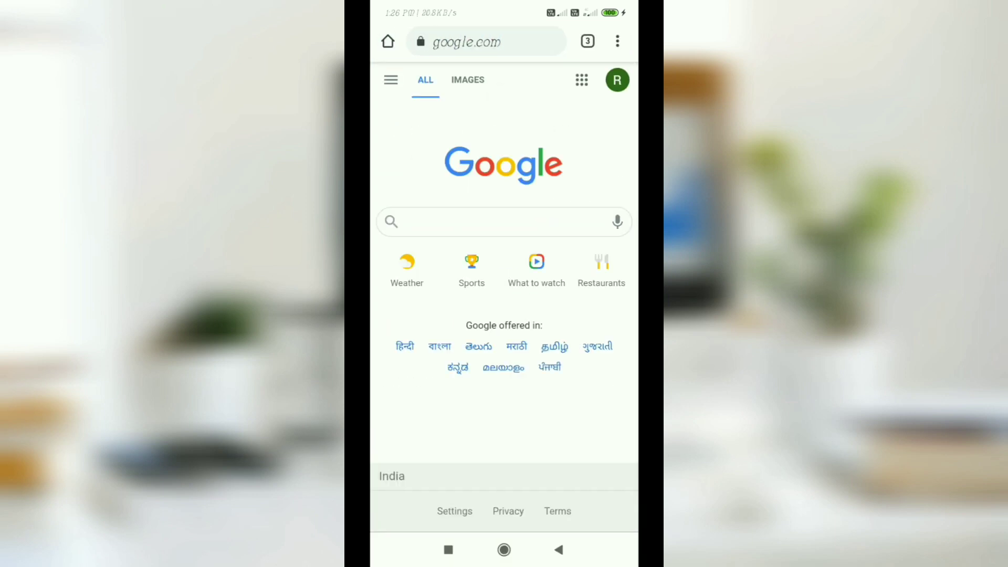
Search for 'wb food' and scroll down to the wbpds.gov.in result
left_click(473, 222)
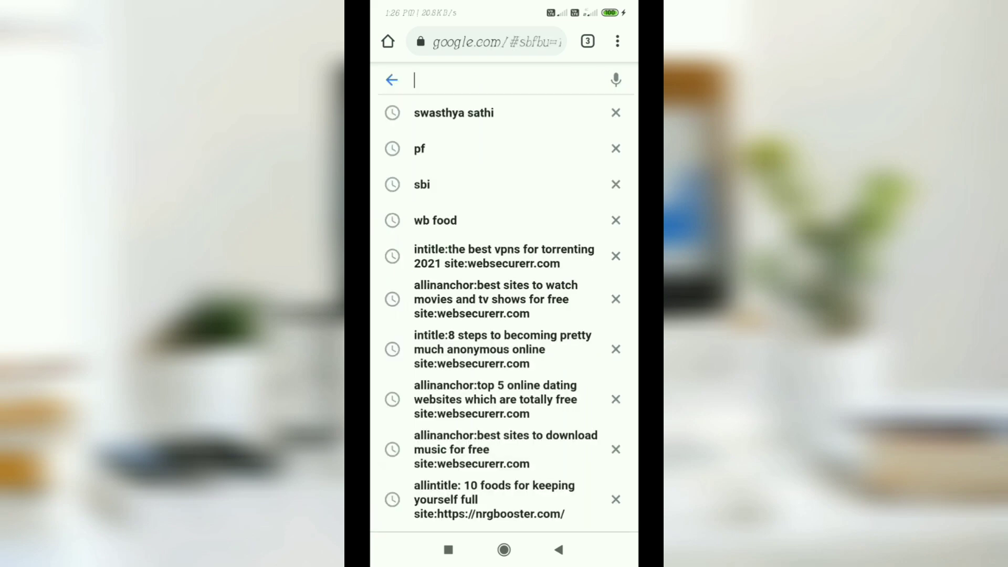
type("wb")
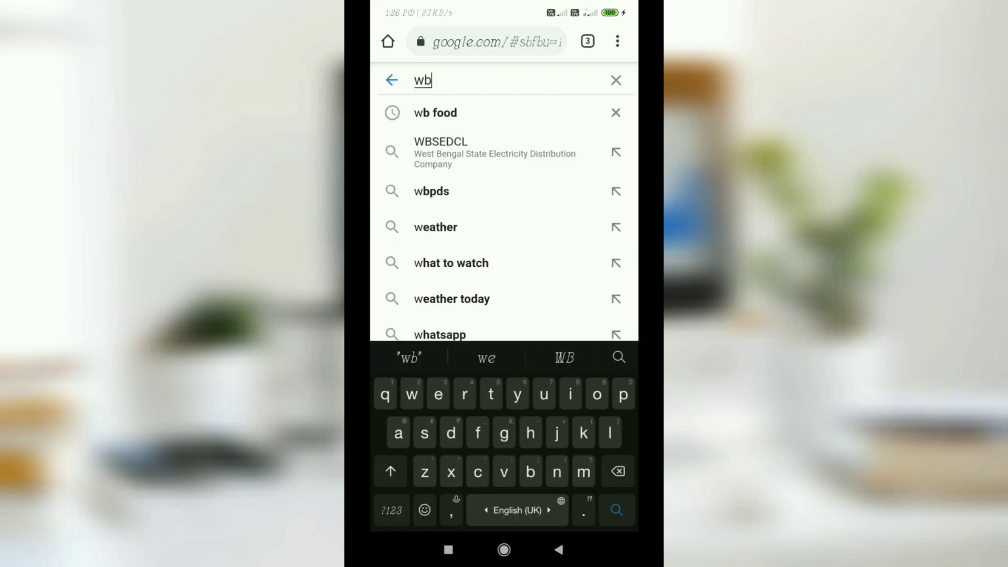
type(" food")
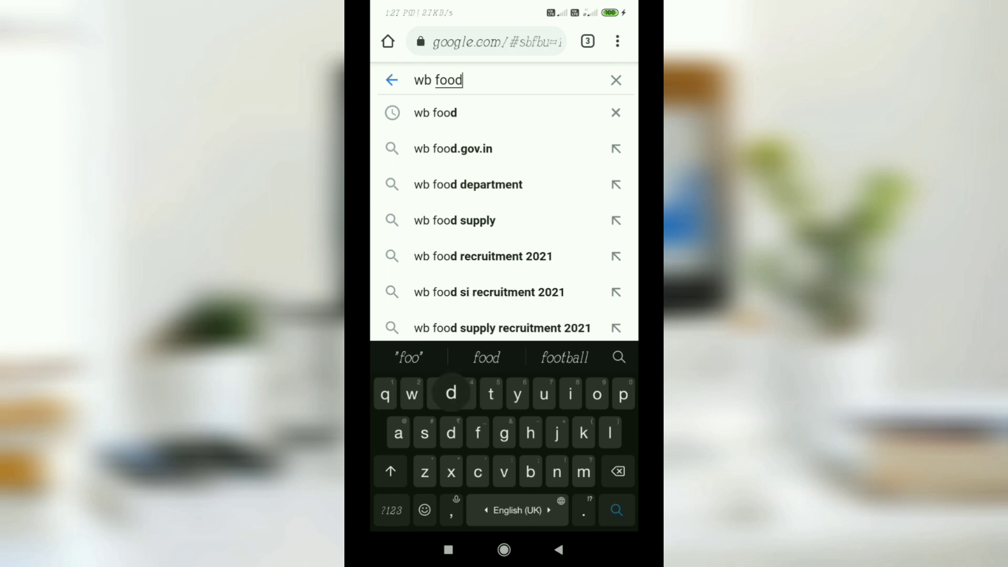
key("Return")
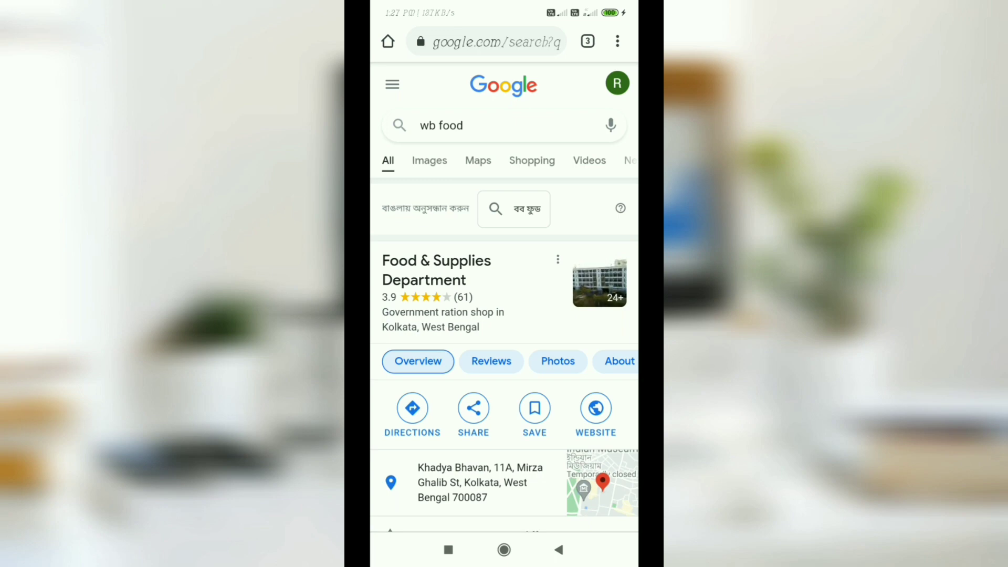
scroll(504, 315, "down", 5)
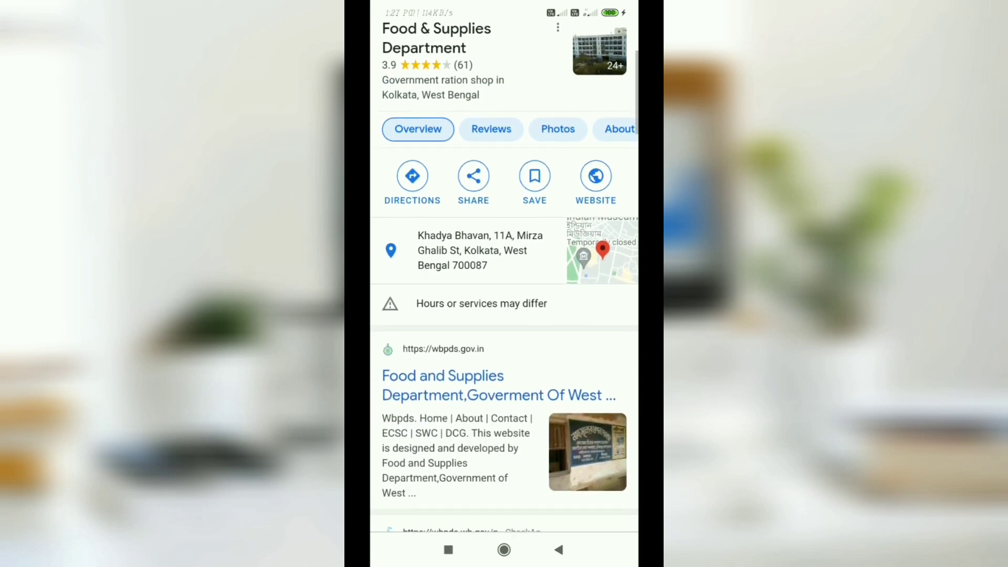
scroll(505, 315, "down", 4)
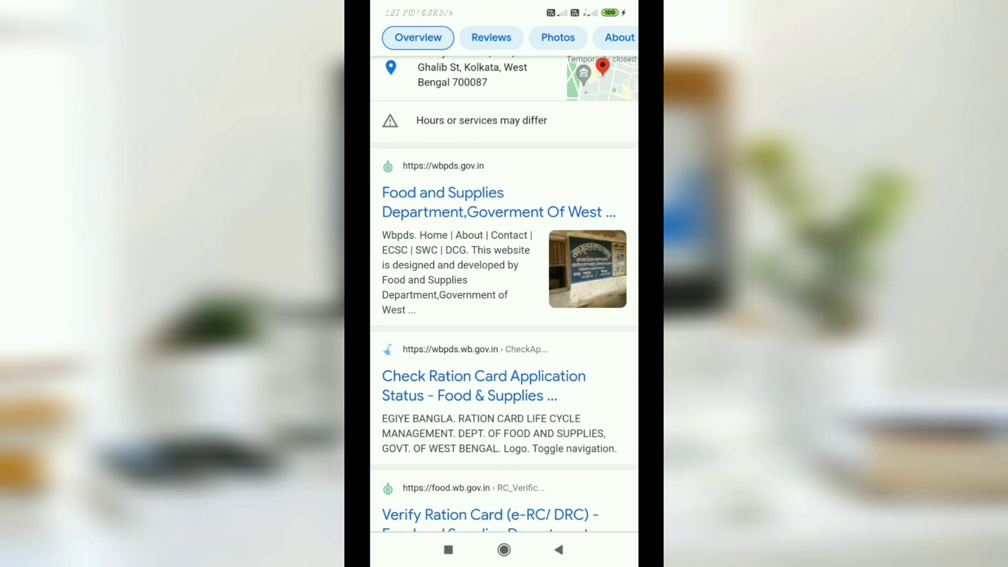
Open the wbpds.gov.in result and reveal the Advanced certificate-warning options
left_click(443, 203)
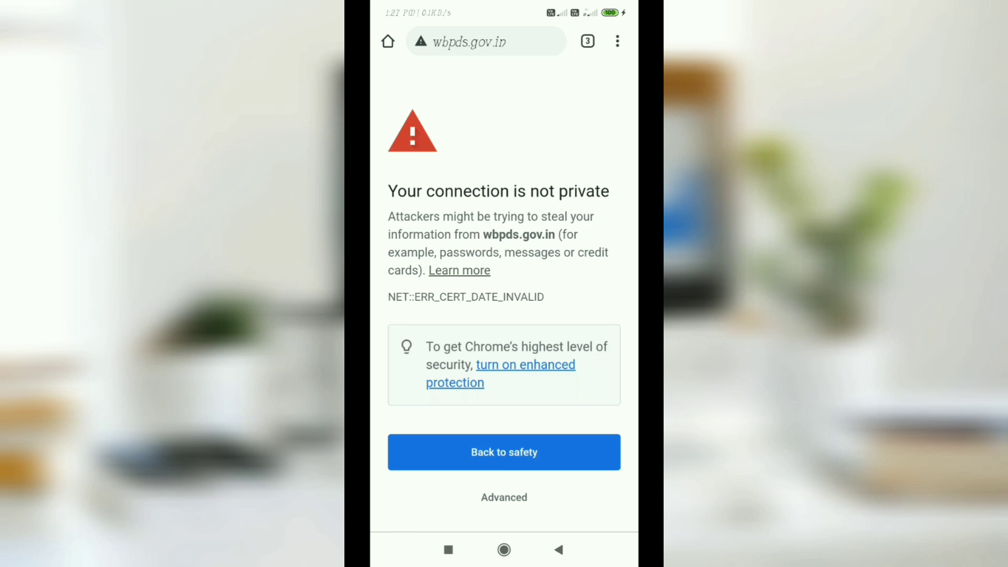
left_click(504, 497)
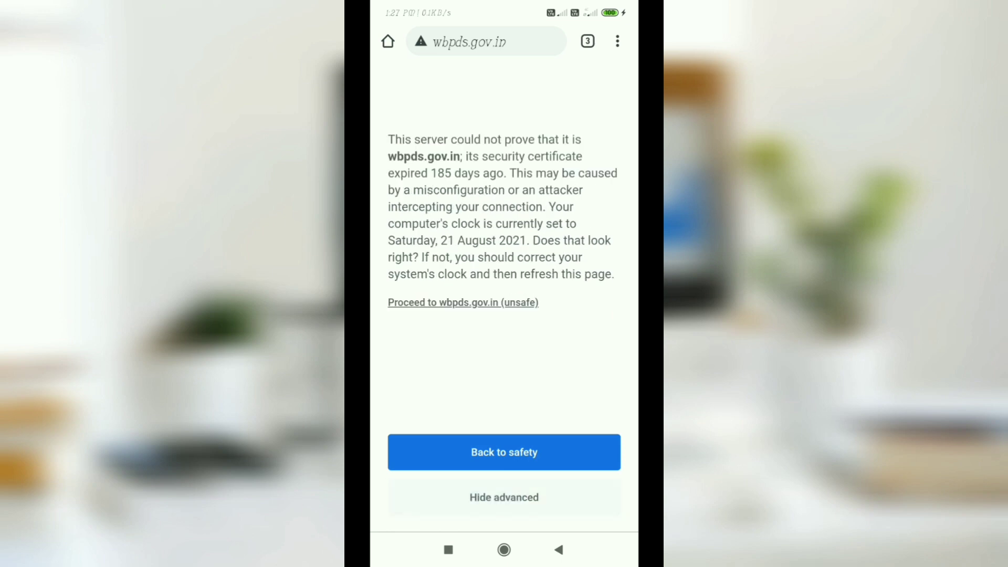